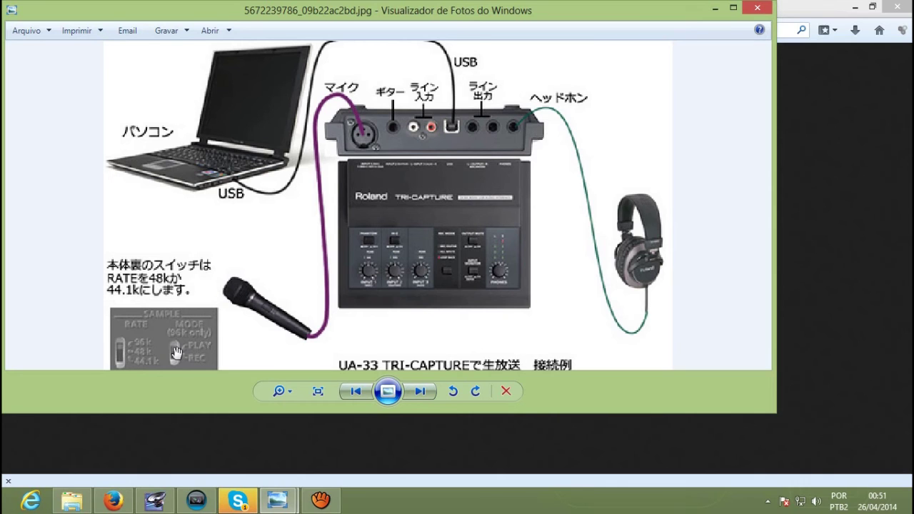
Step: Switch to Adobe Audition and delete the audio clips from Track 2 and Track 1
left_click(154, 500)
mouse_move(191, 502)
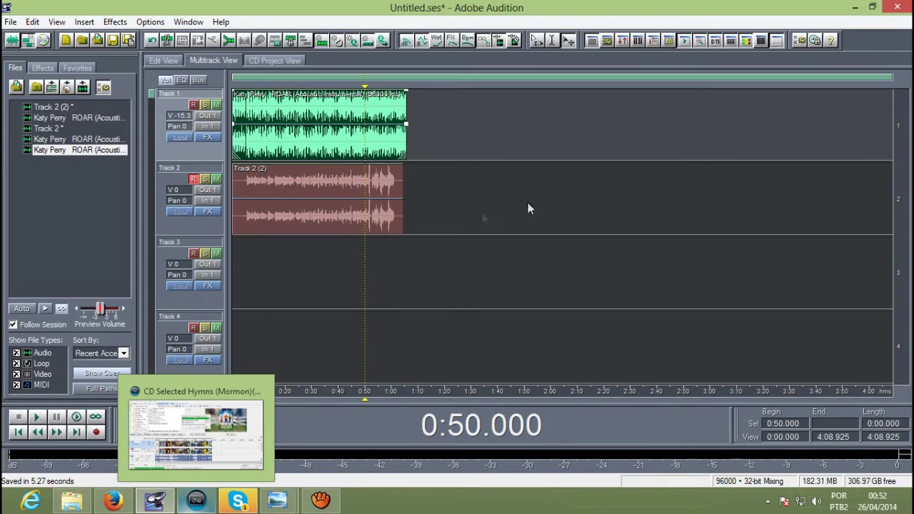
left_click(372, 213)
key("Delete")
left_click(372, 129)
key("Delete")
Step: Close all the files in the file list and return the playhead to the start of the session
left_click_drag(97, 180, 75, 106)
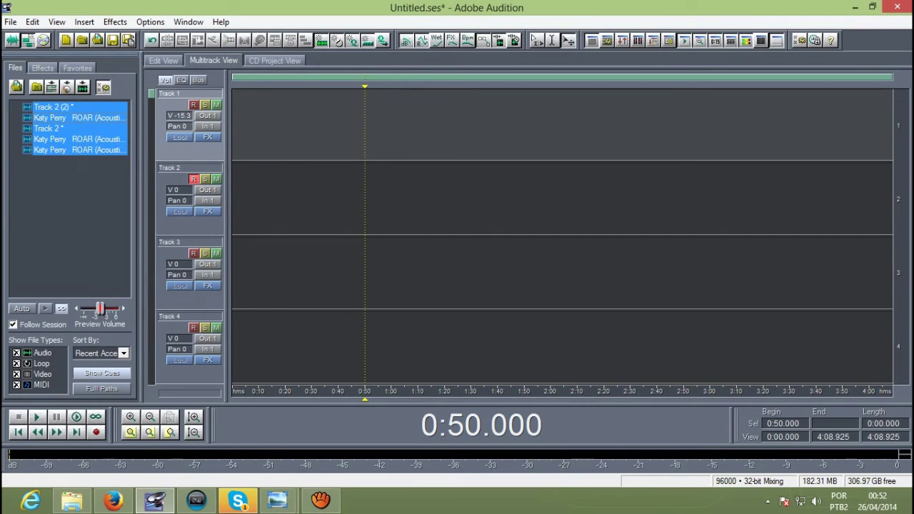
right_click(83, 105)
left_click(118, 112)
key("Escape")
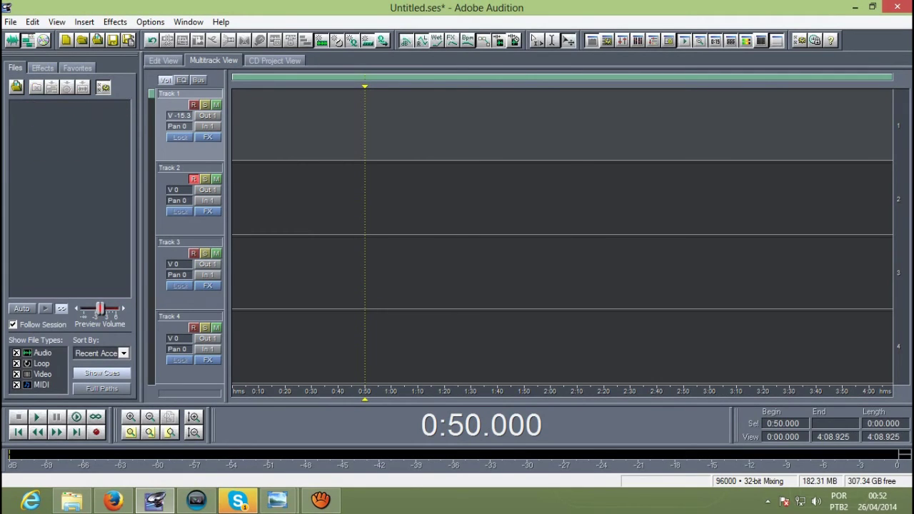
key("Home")
Step: Create a new session with a 44100 Hz sample rate, discarding the unsaved changes to the current session
key("alt")
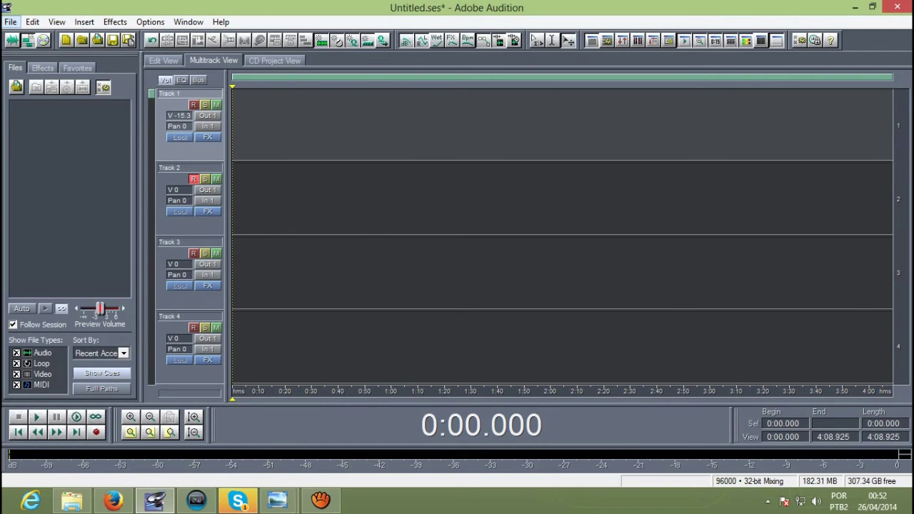
key("Down")
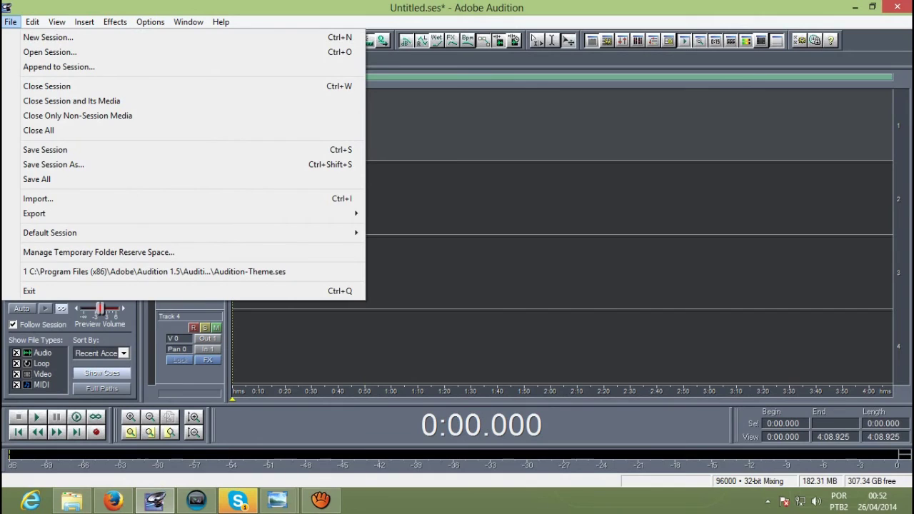
key("Down")
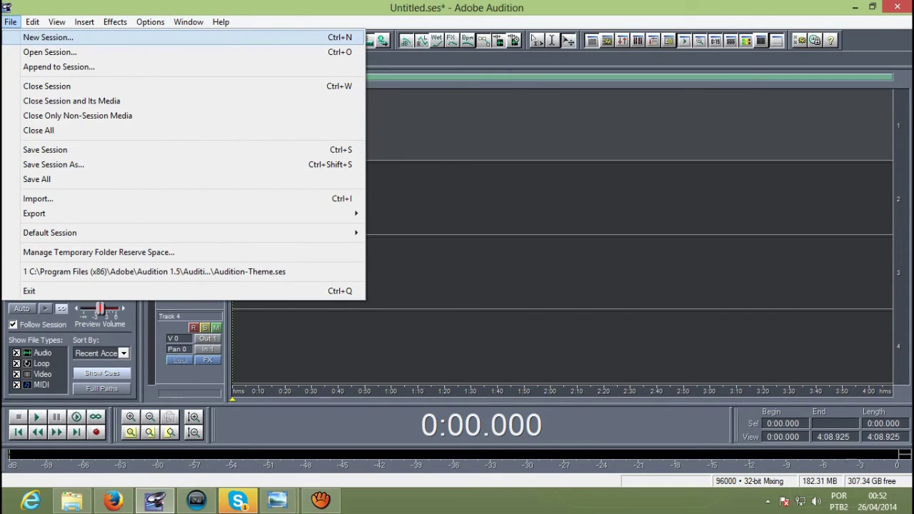
key("Return")
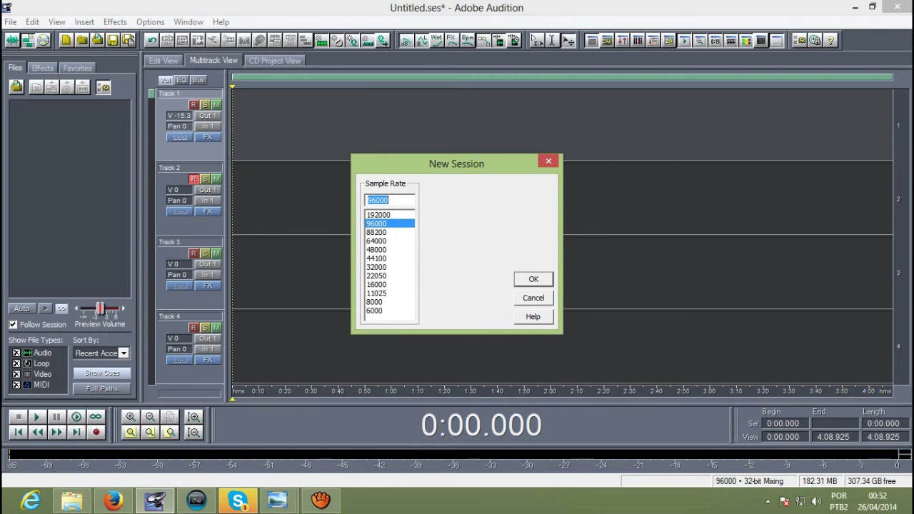
left_click(389, 258)
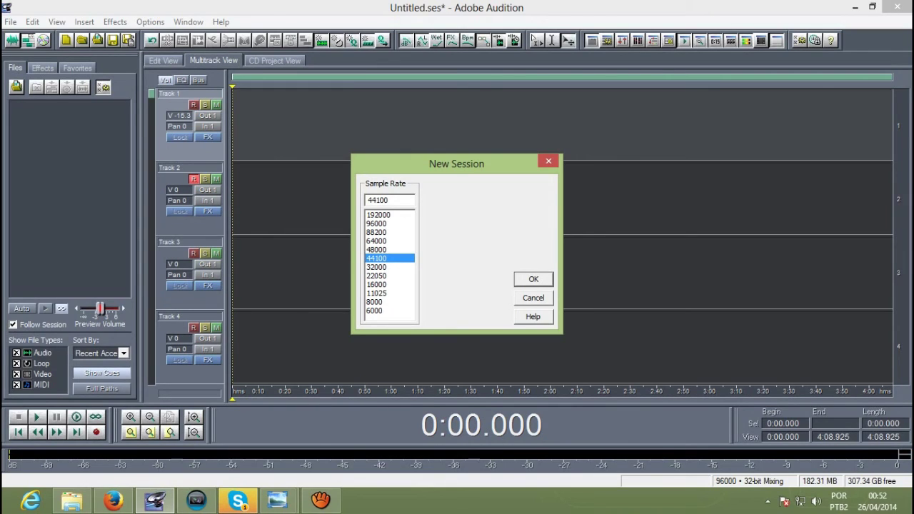
key("Return")
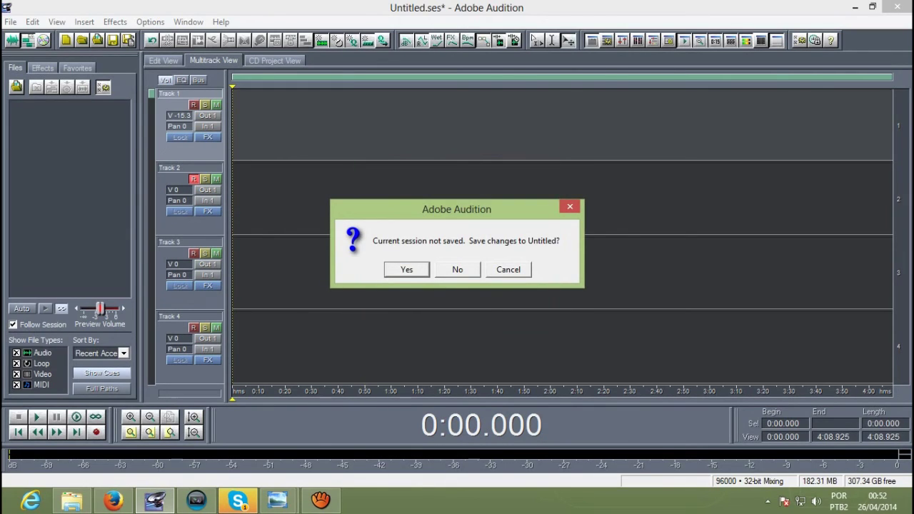
key("Tab")
key("Return")
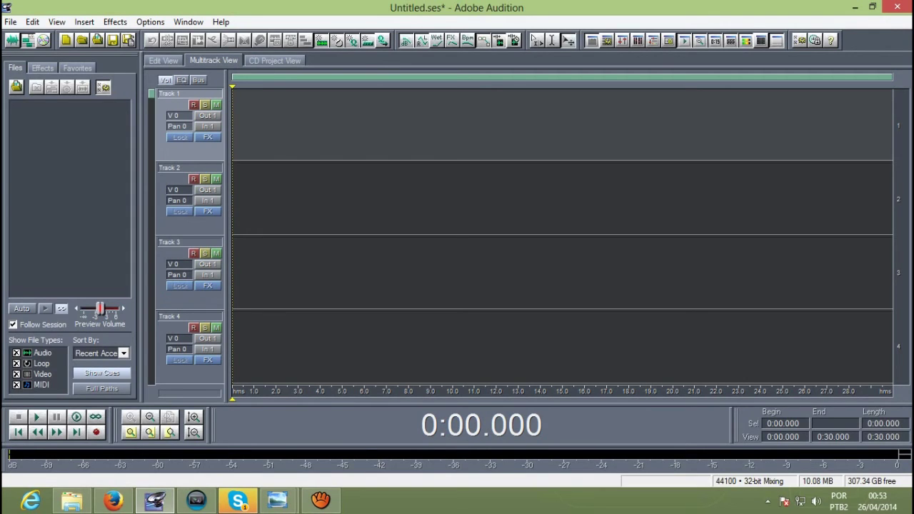
Step: Create a new multitrack session with a sample rate of 48000 Hz
left_click(11, 22)
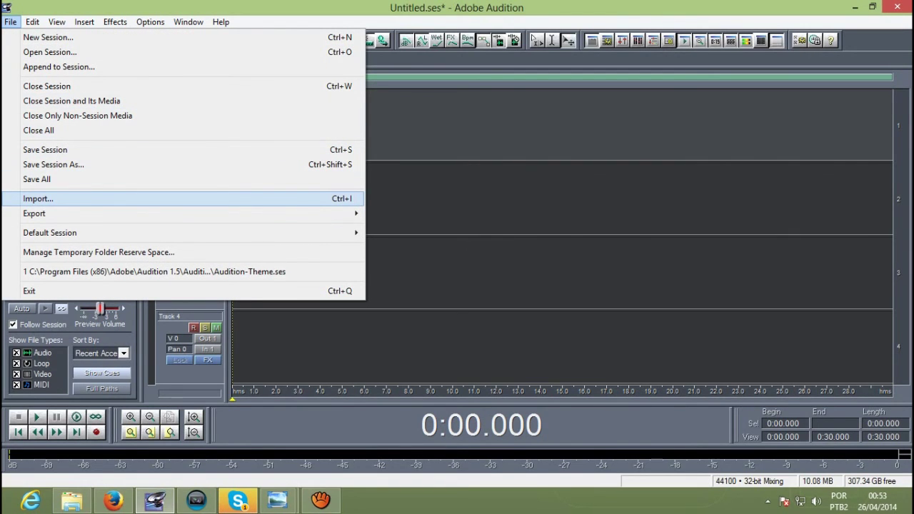
left_click(38, 198)
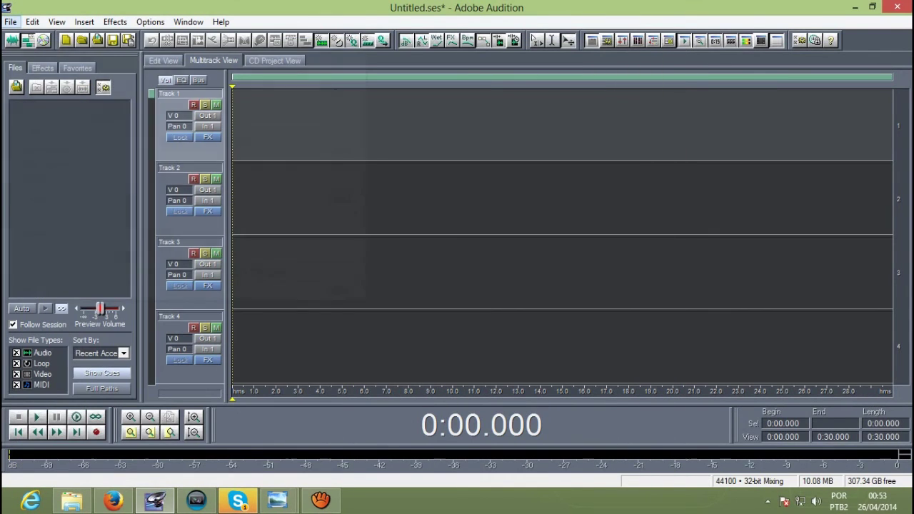
left_click(10, 22)
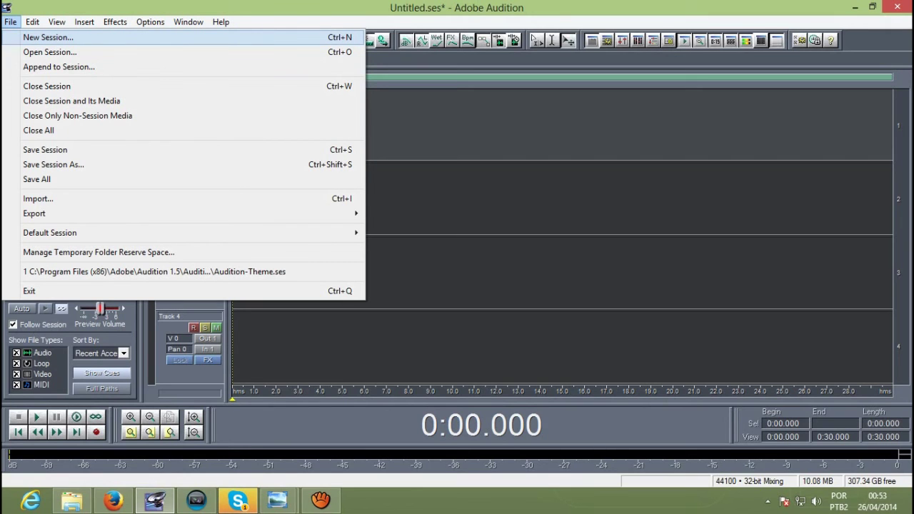
left_click(47, 37)
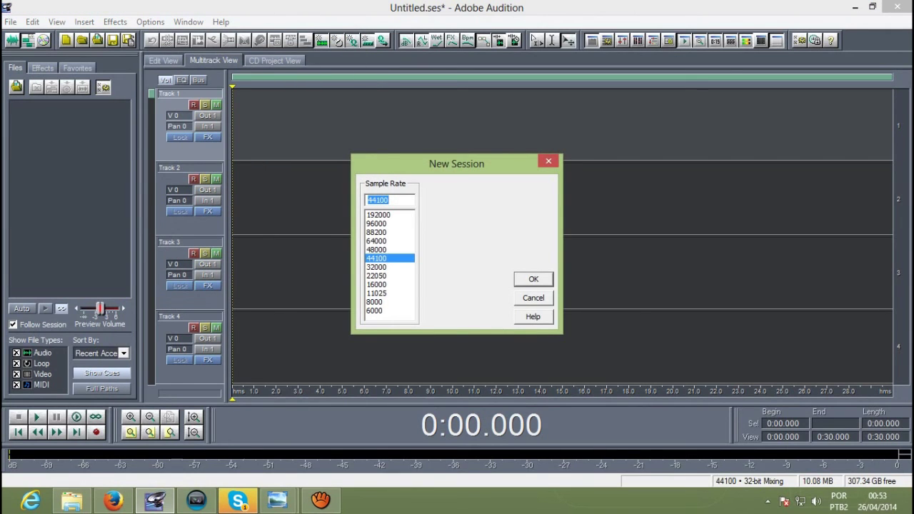
left_click(376, 249)
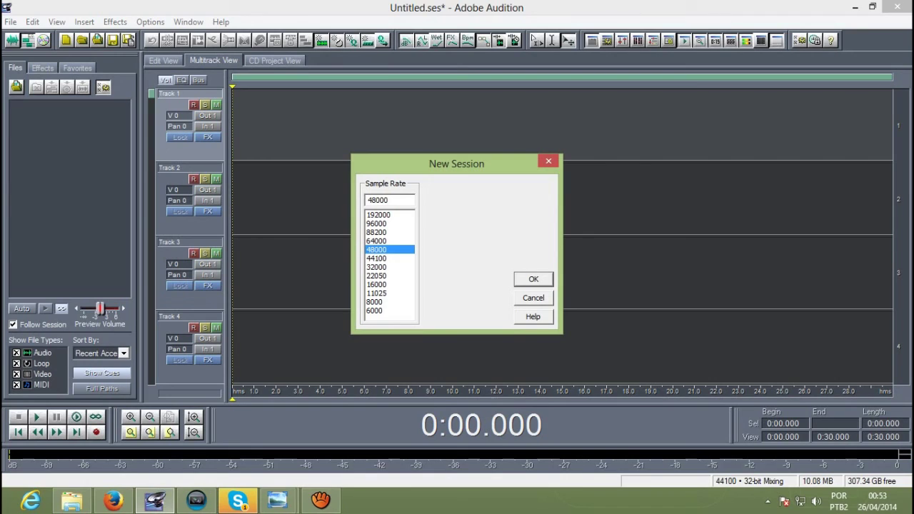
left_click(377, 241)
left_click(376, 232)
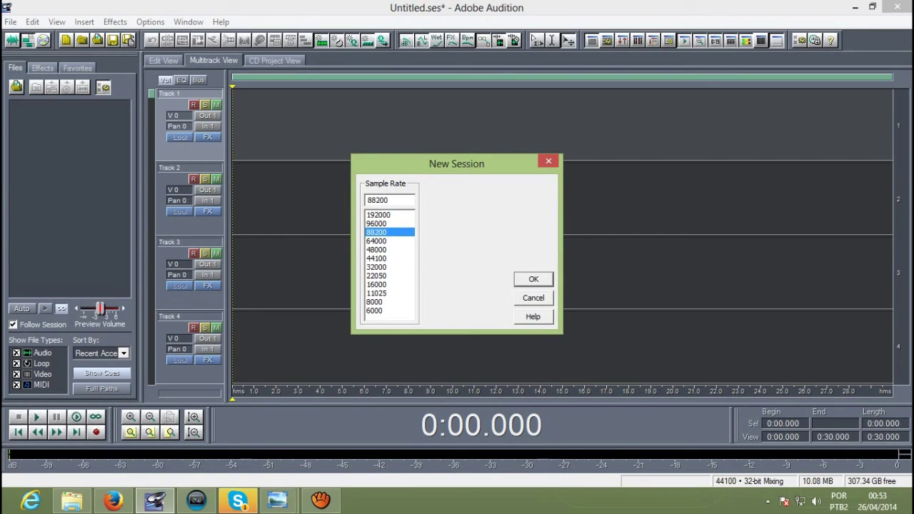
left_click(376, 223)
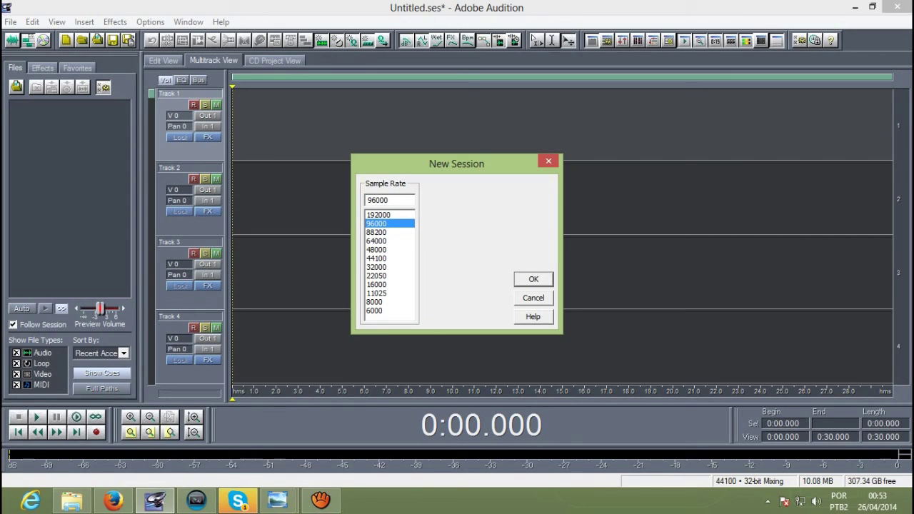
left_click(378, 214)
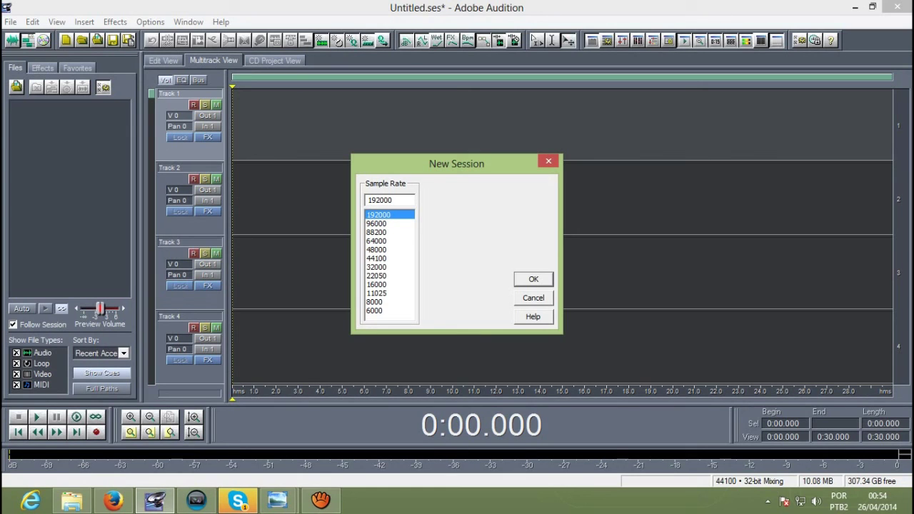
left_click(389, 258)
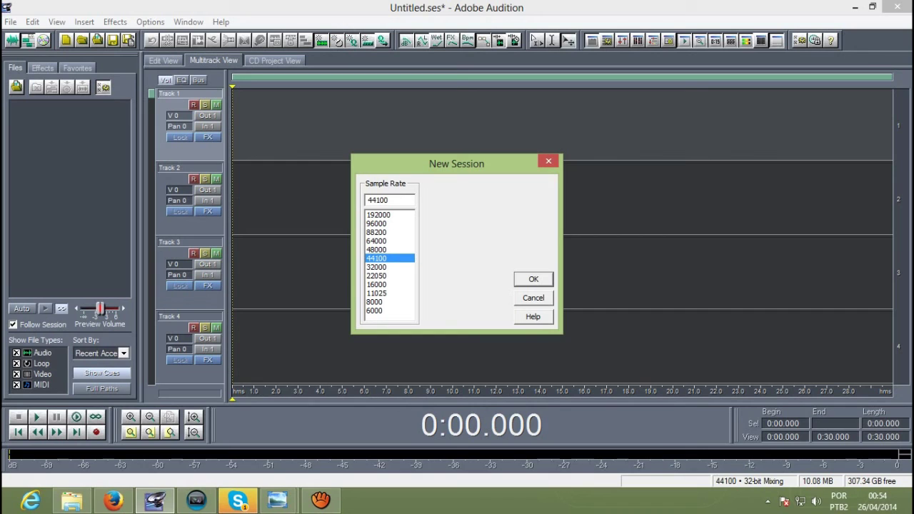
left_click(389, 249)
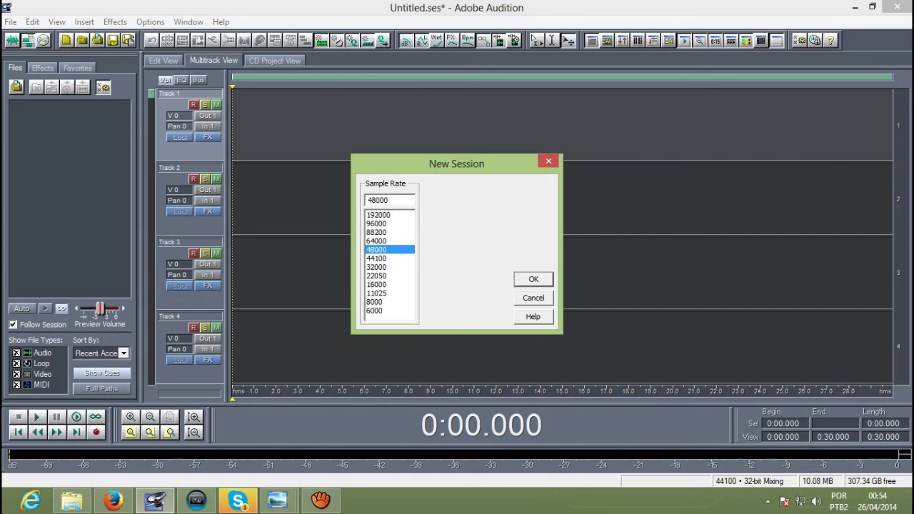
key("Return")
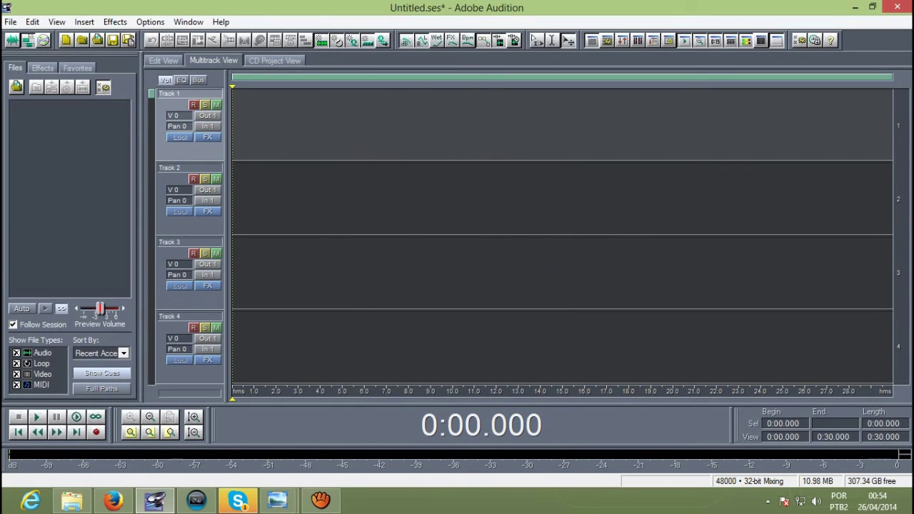
Step: Import the file "2NE1 BABY I MISS YOU (INSTRUMENTAL)[1].wav" from the Estudos folder
left_click(97, 40)
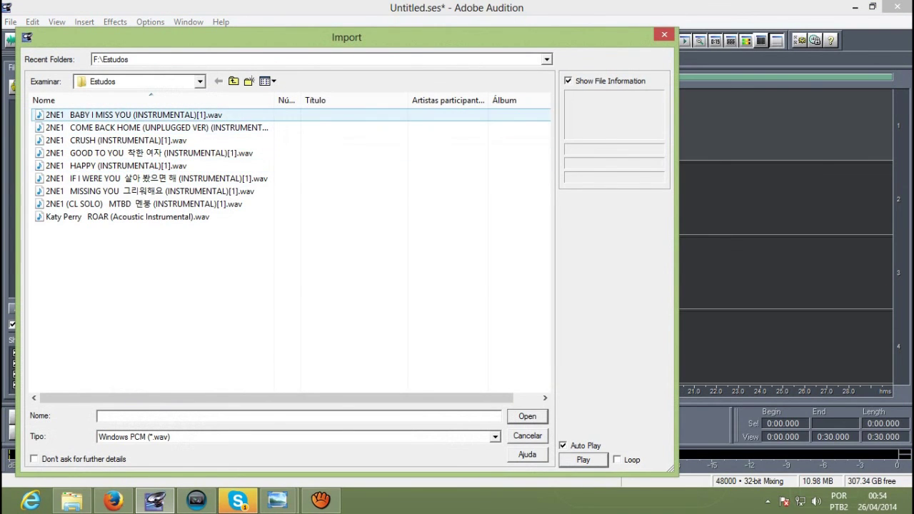
double_click(128, 115)
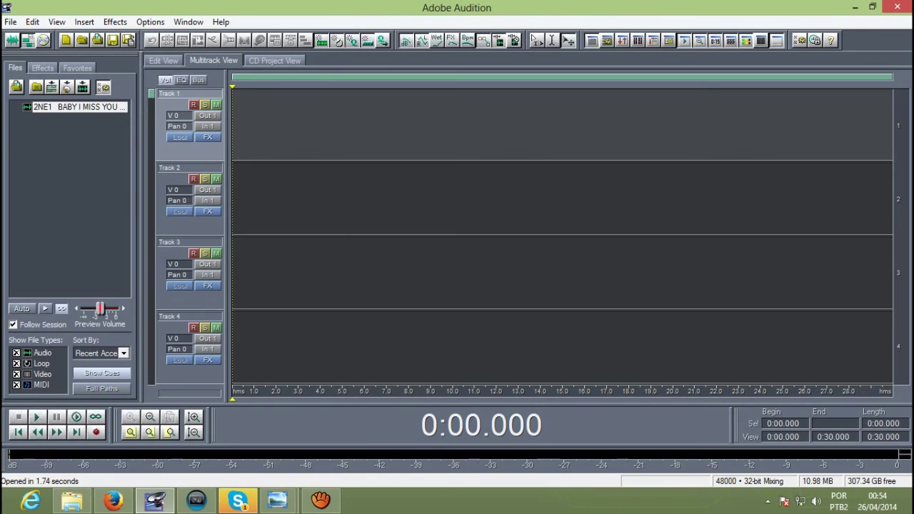
Step: Insert the imported instrumental into Track 1, converting it to 48000 Hz stereo at 32 bit, and align the clip with the session start
left_click_drag(35, 108, 300, 130)
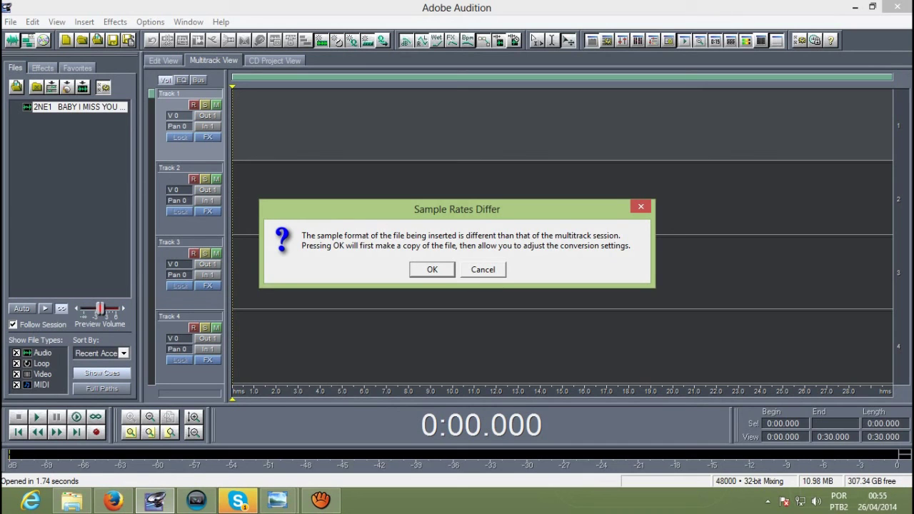
key("Return")
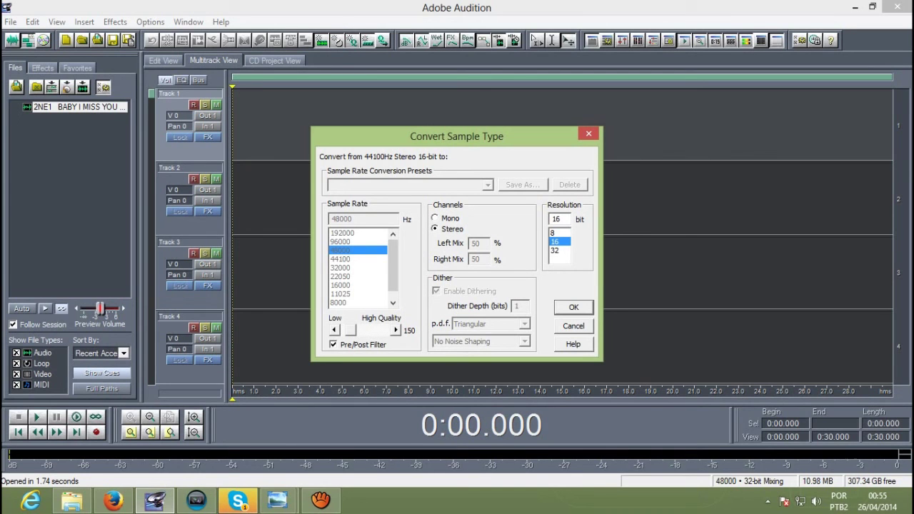
left_click(555, 250)
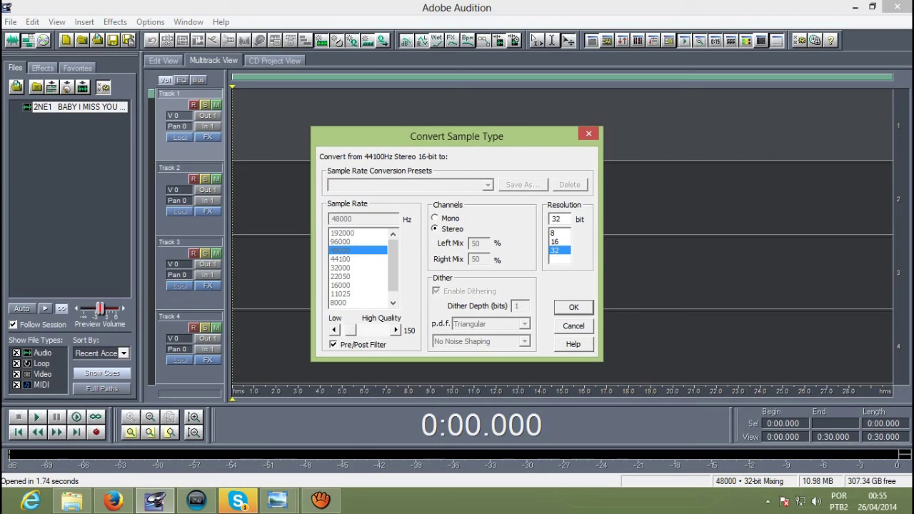
key("Return")
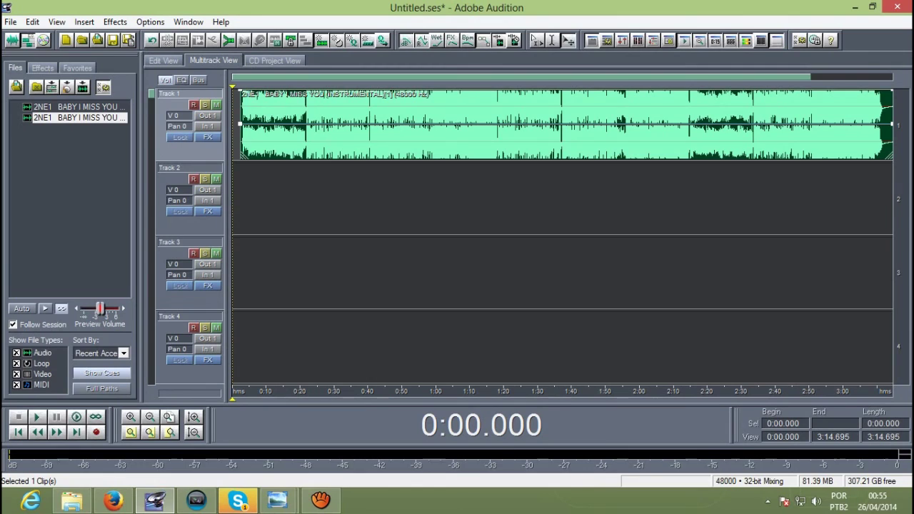
left_click_drag(562, 125, 554, 125)
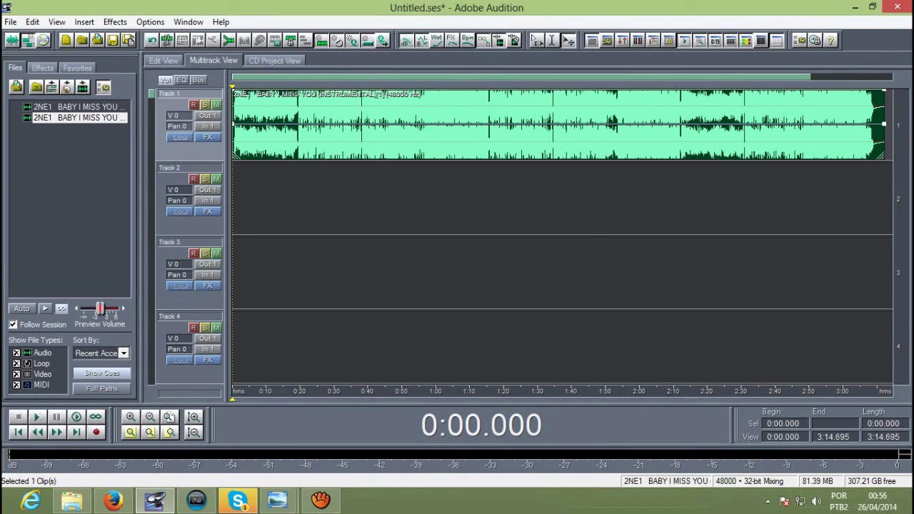